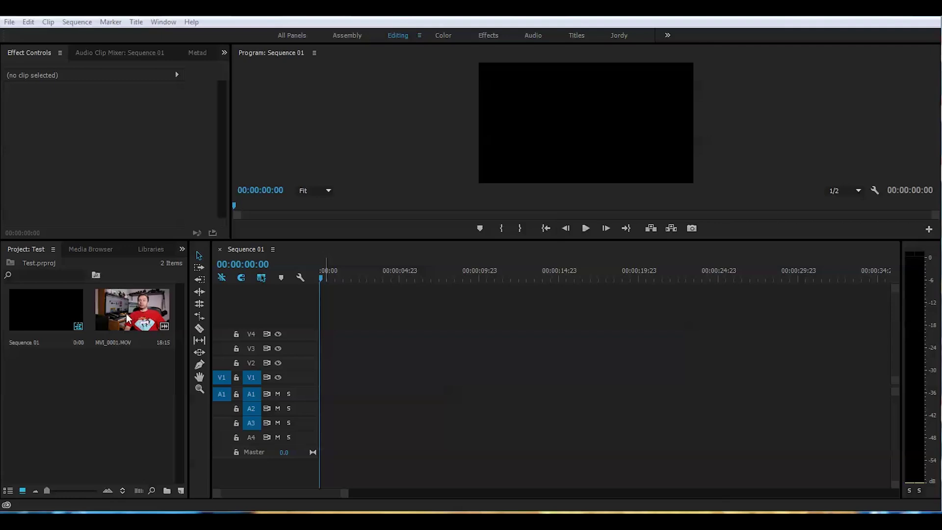
# Place MVI_0001.MOV on tracks V4 and A4 of Sequence 01 and mute A4.
pyautogui.moveTo(127, 318); pyautogui.dragTo(350, 333)
pyautogui.moveTo(324, 274); pyautogui.dragTo(374, 290)
pyautogui.click(278, 437)
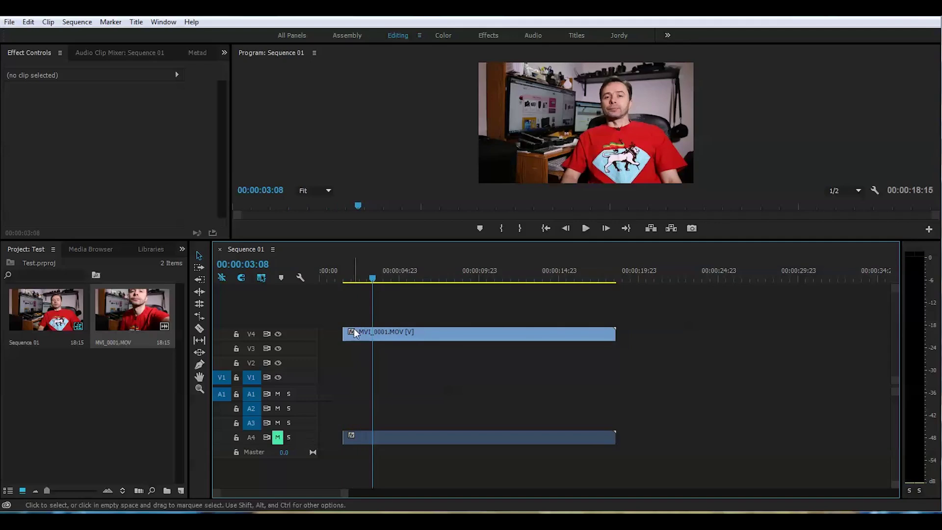
# Trim the clip's opening and cut its end back to about 00:00:14:06.
pyautogui.moveTo(344, 333); pyautogui.dragTo(318, 336)
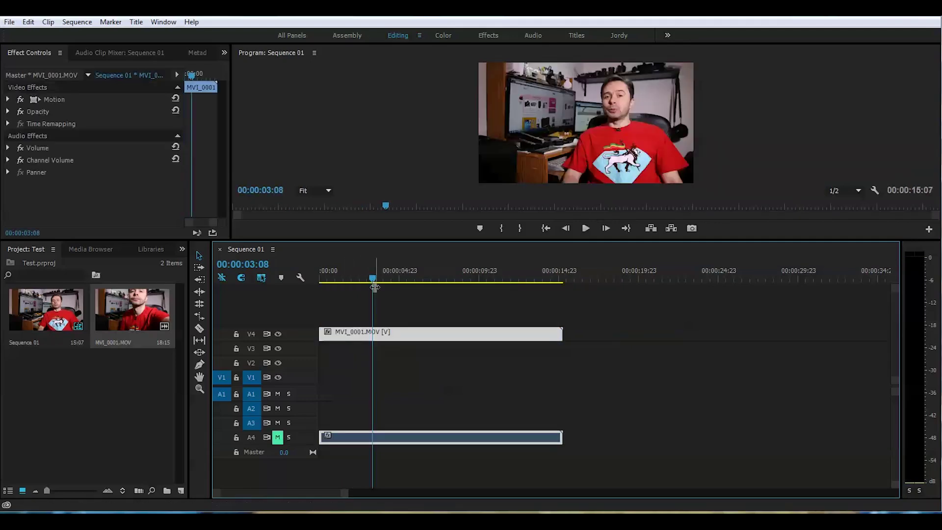
pyautogui.moveTo(374, 287); pyautogui.dragTo(547, 280)
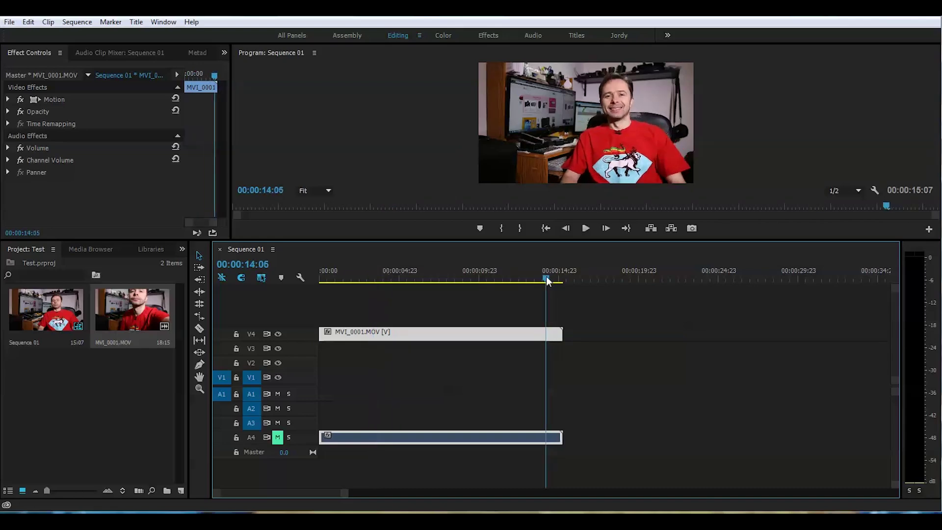
pyautogui.moveTo(562, 334); pyautogui.dragTo(545, 335)
pyautogui.moveTo(543, 280); pyautogui.dragTo(382, 302)
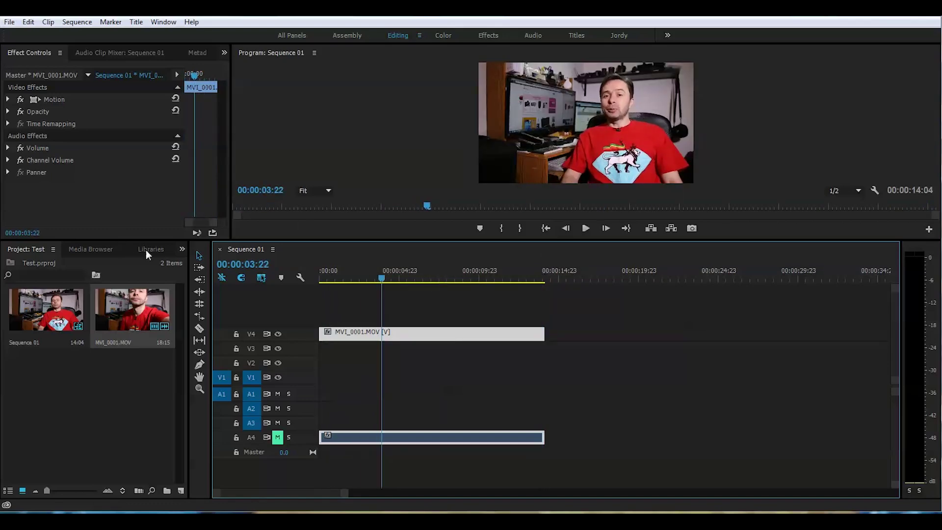
# Apply Leave Color to the V4 talking-head clip and sample the red shirt as the kept colour.
pyautogui.click(182, 249)
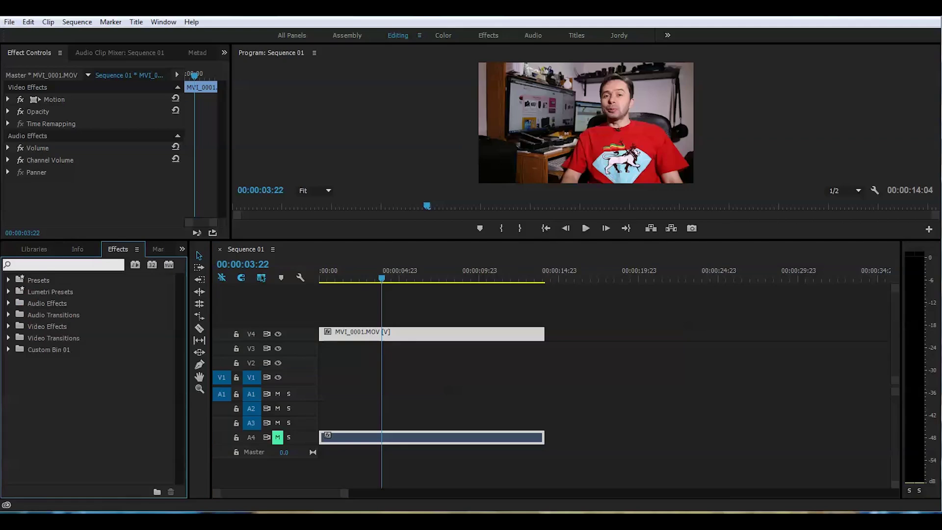
pyautogui.write('lea')
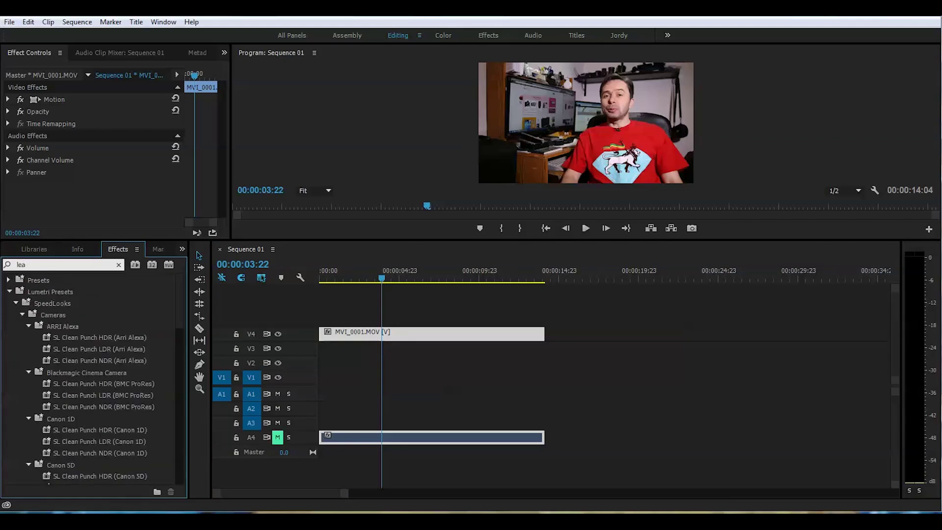
pyautogui.write('ve')
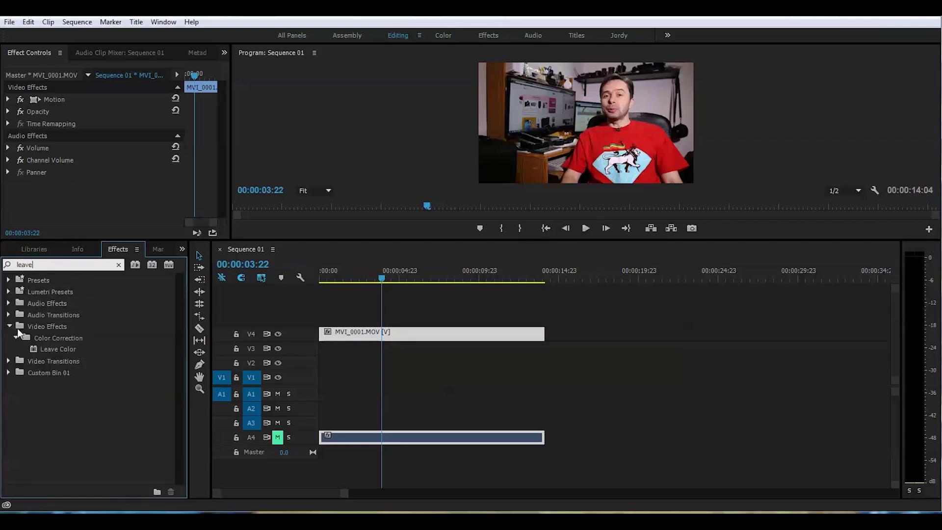
pyautogui.moveTo(33, 350); pyautogui.dragTo(337, 331)
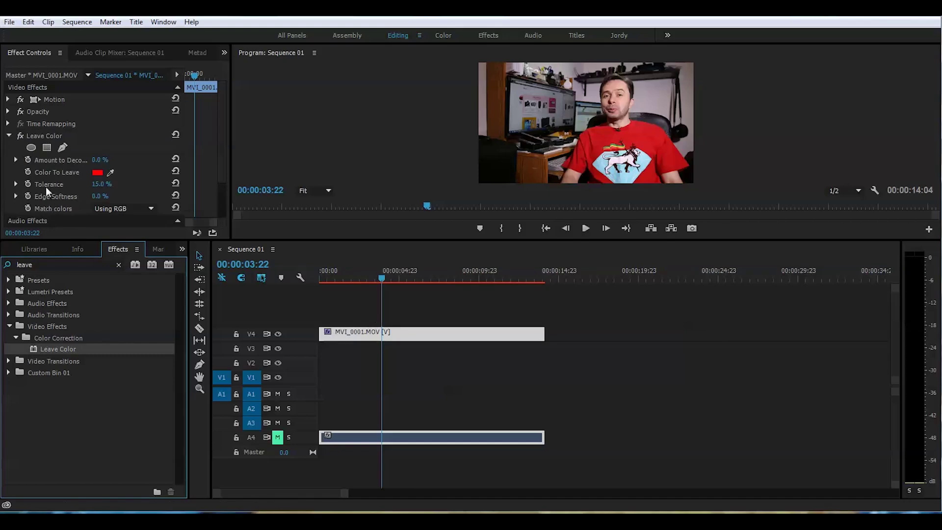
pyautogui.click(111, 173)
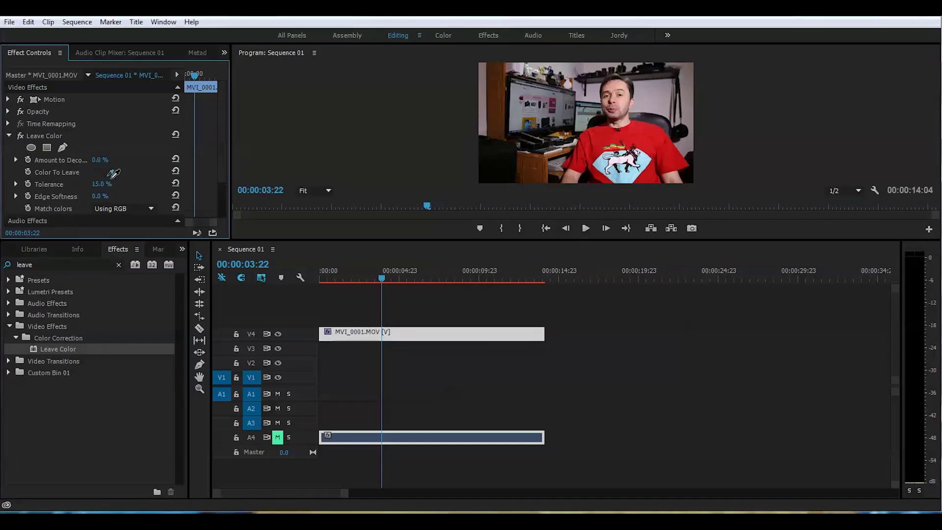
pyautogui.moveTo(112, 175); pyautogui.dragTo(644, 141)
# Set Amount to Decolor to 100% and test Tolerance at 9% before returning it to 15%.
pyautogui.moveTo(96, 163); pyautogui.dragTo(114, 161)
pyautogui.moveTo(97, 184); pyautogui.dragTo(94, 184)
pyautogui.moveTo(94, 184); pyautogui.dragTo(92, 184)
pyautogui.moveTo(382, 278); pyautogui.dragTo(304, 280)
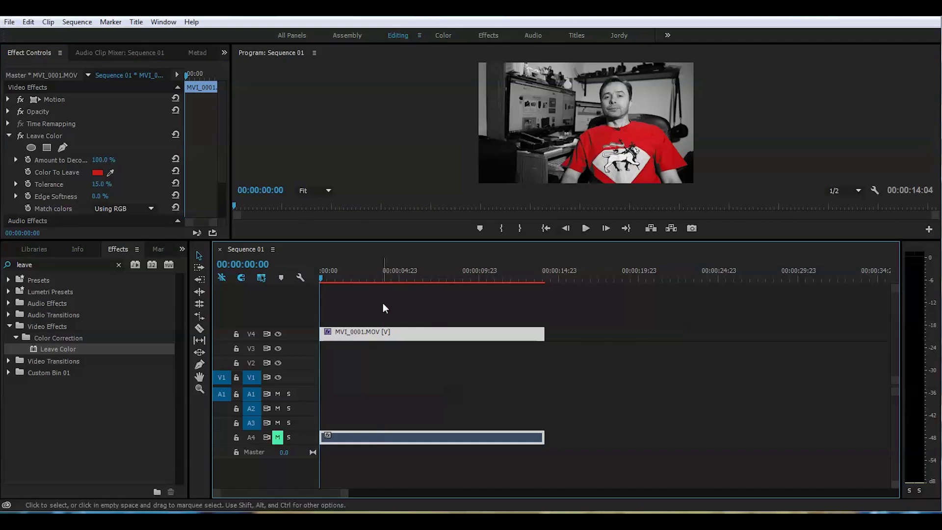
pyautogui.click(103, 159)
# Set Amount to Decolor to 0% at the sequence start and enable its keyframing.
pyautogui.write('60')
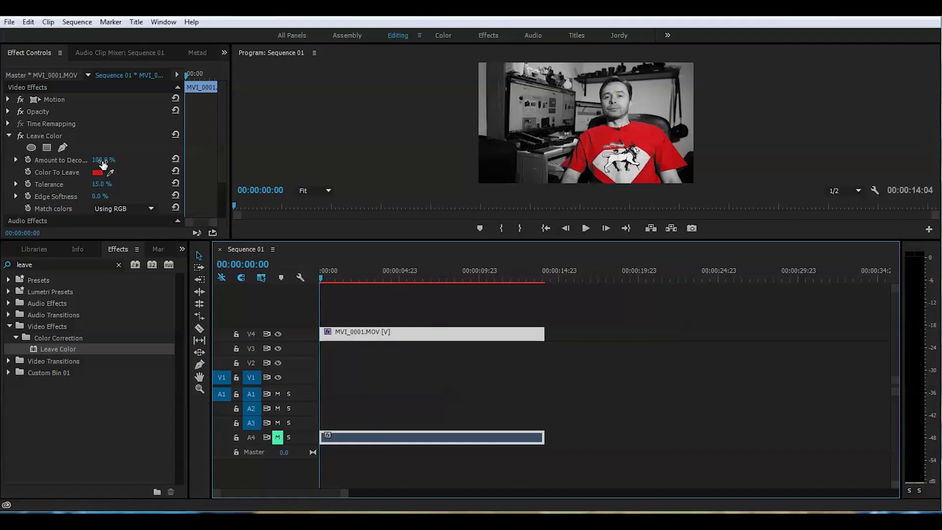
pyautogui.press('Return')
pyautogui.moveTo(102, 159); pyautogui.dragTo(74, 159)
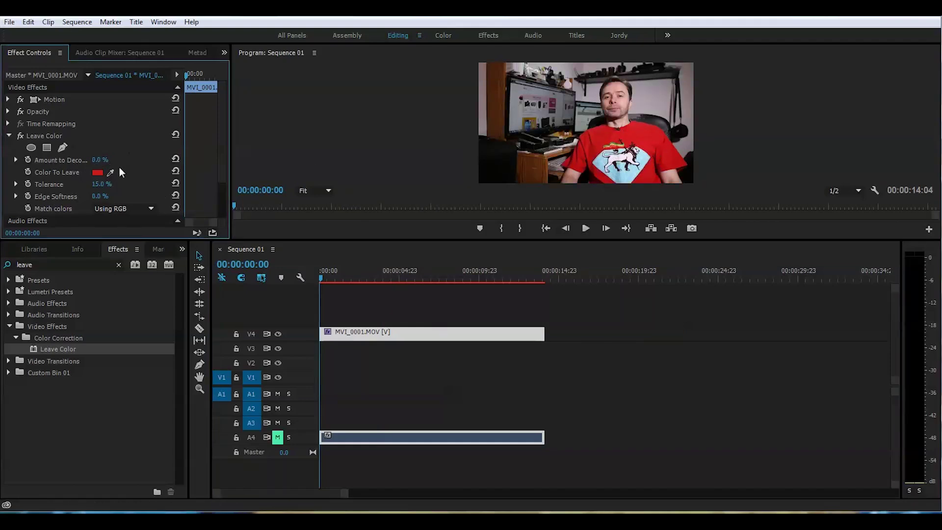
pyautogui.click(28, 160)
# Add an Amount to Decolor keyframe of 100% at about 00:00:03:06.
pyautogui.moveTo(320, 275); pyautogui.dragTo(372, 284)
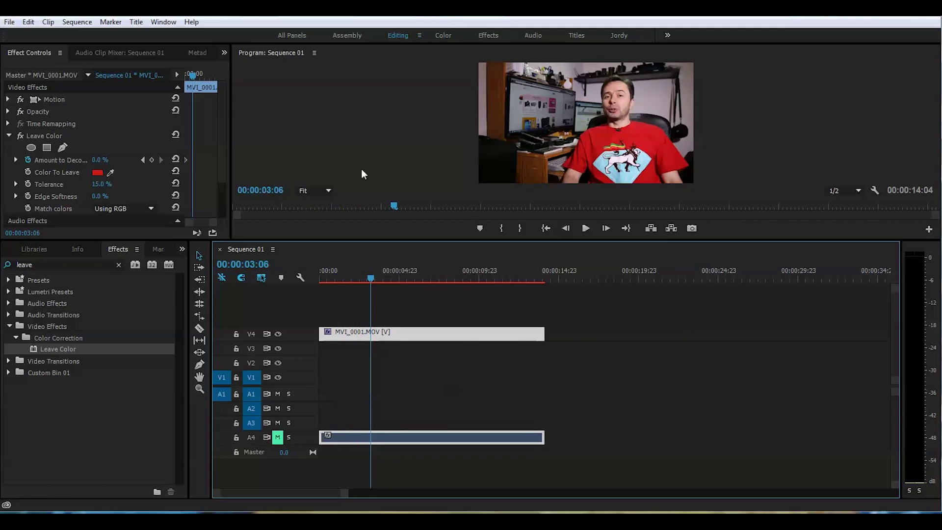
pyautogui.click(152, 160)
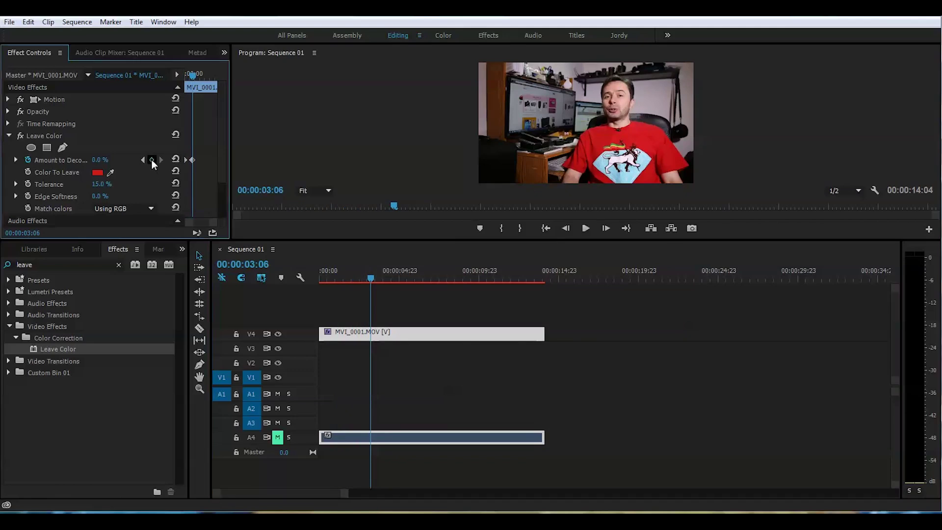
pyautogui.click(96, 160)
pyautogui.write('100')
pyautogui.press('Return')
# Play the colour fade back from the sequence start.
pyautogui.moveTo(373, 276); pyautogui.dragTo(300, 277)
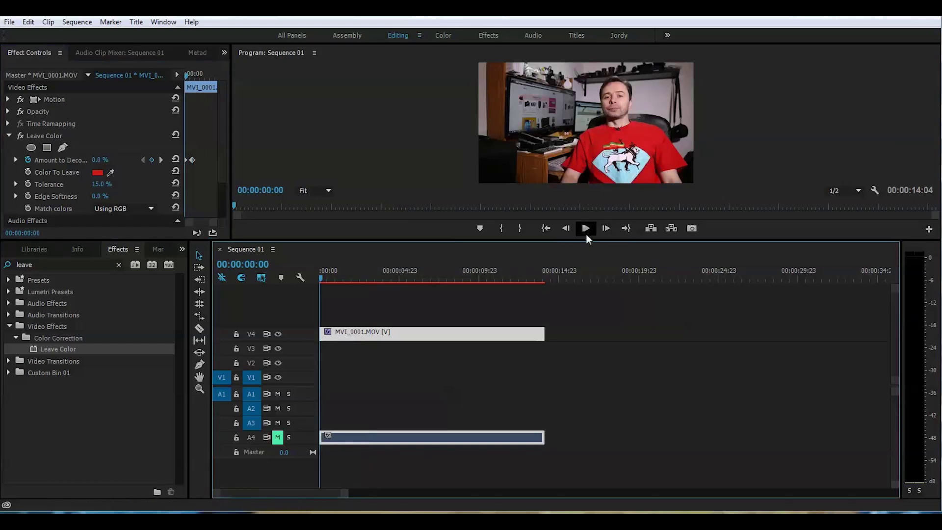
pyautogui.click(586, 232)
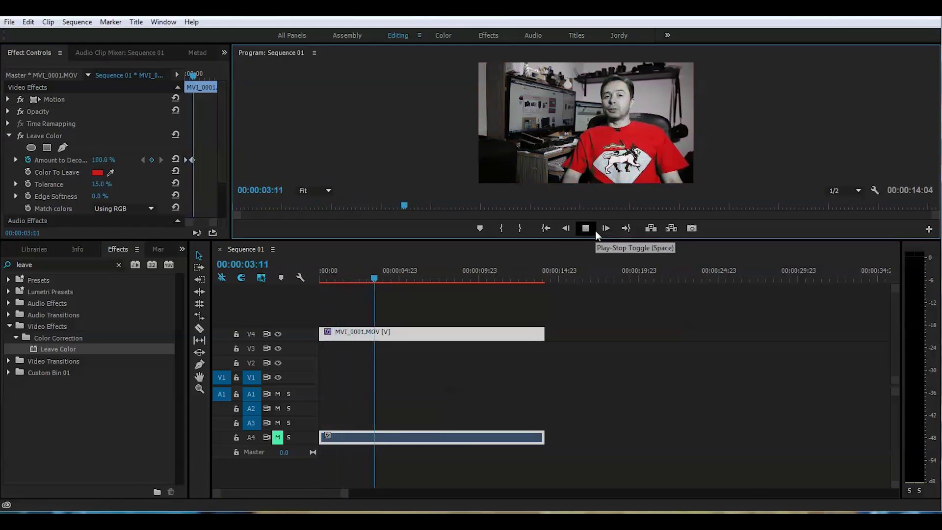
pyautogui.click(596, 231)
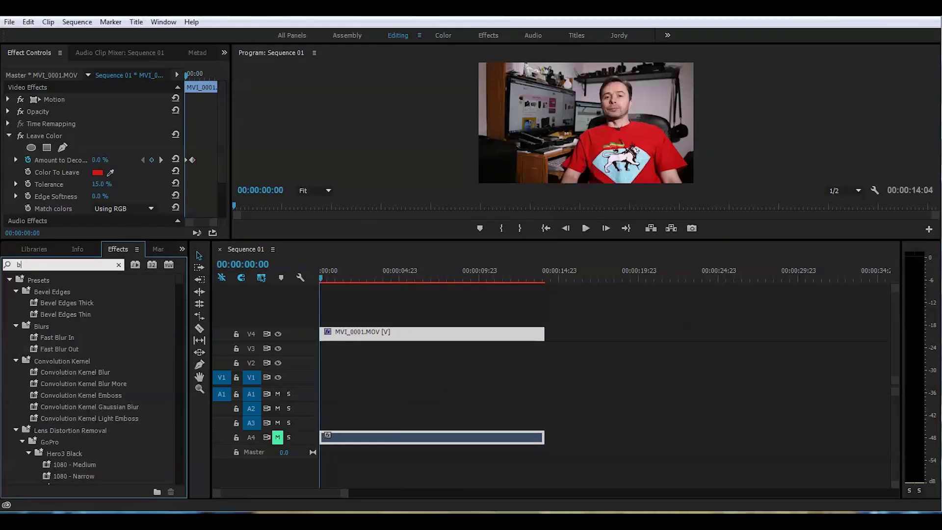
# Apply Brightness & Contrast to the V4 clip with Brightness 9.0 and Contrast 17.0.
pyautogui.write('ri')
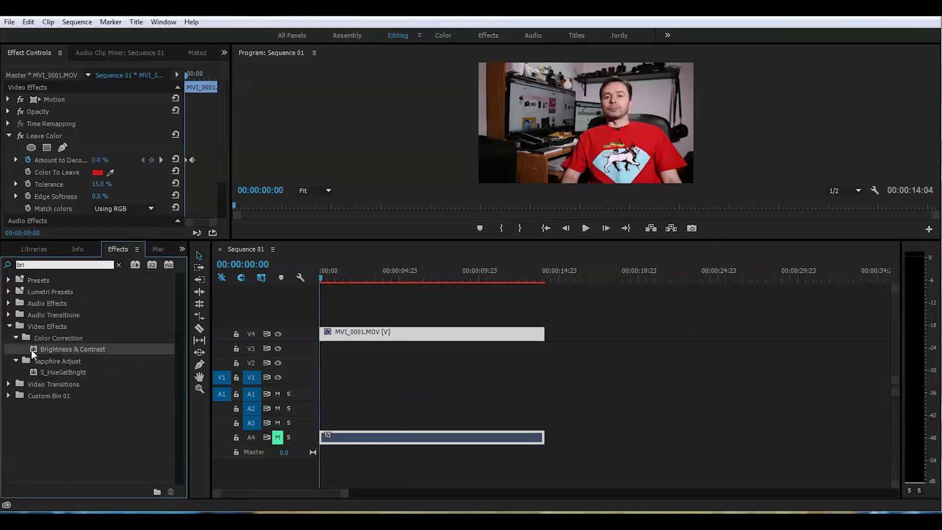
pyautogui.moveTo(32, 351); pyautogui.dragTo(408, 333)
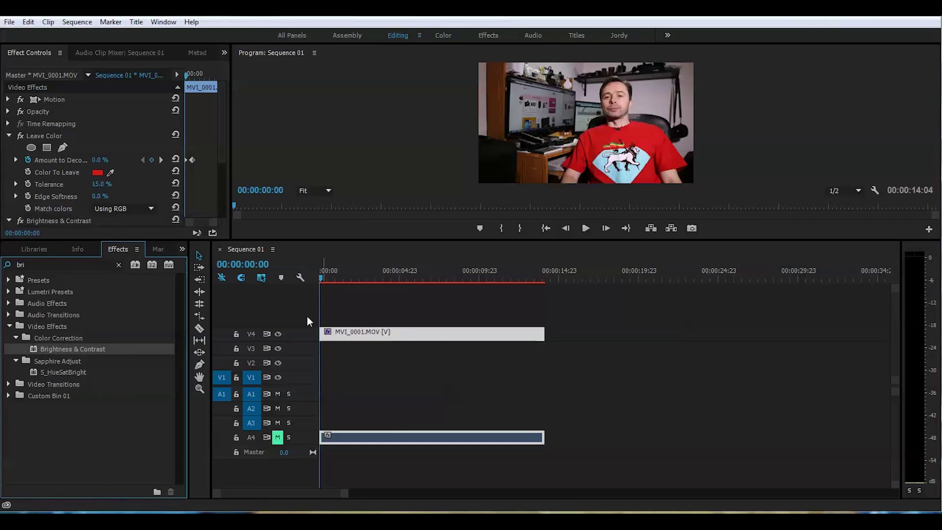
pyautogui.click(222, 157)
pyautogui.moveTo(222, 154); pyautogui.dragTo(222, 170)
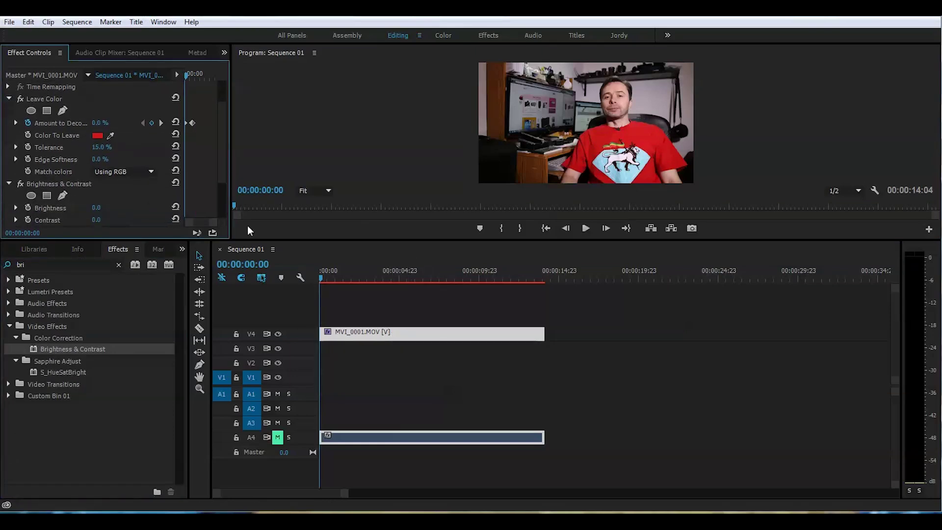
pyautogui.click(354, 278)
pyautogui.moveTo(354, 277); pyautogui.dragTo(408, 278)
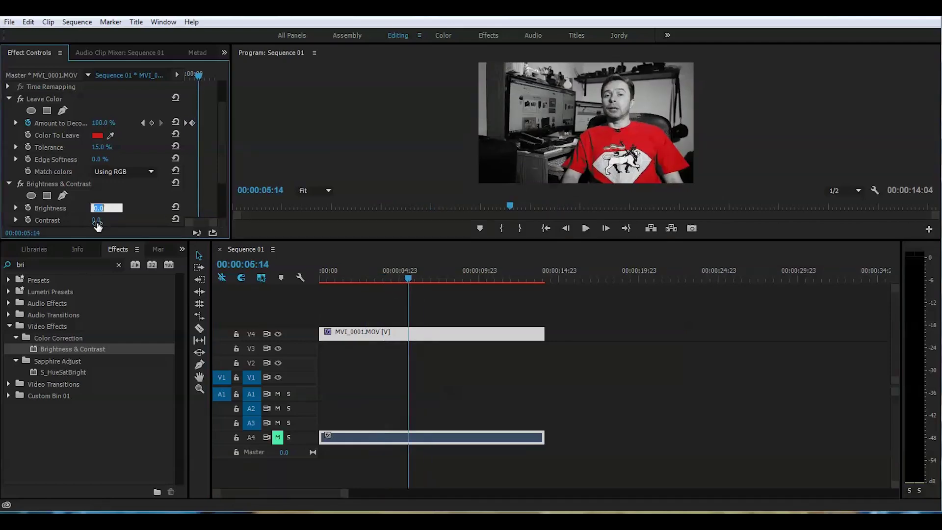
pyautogui.moveTo(95, 208); pyautogui.dragTo(195, 222)
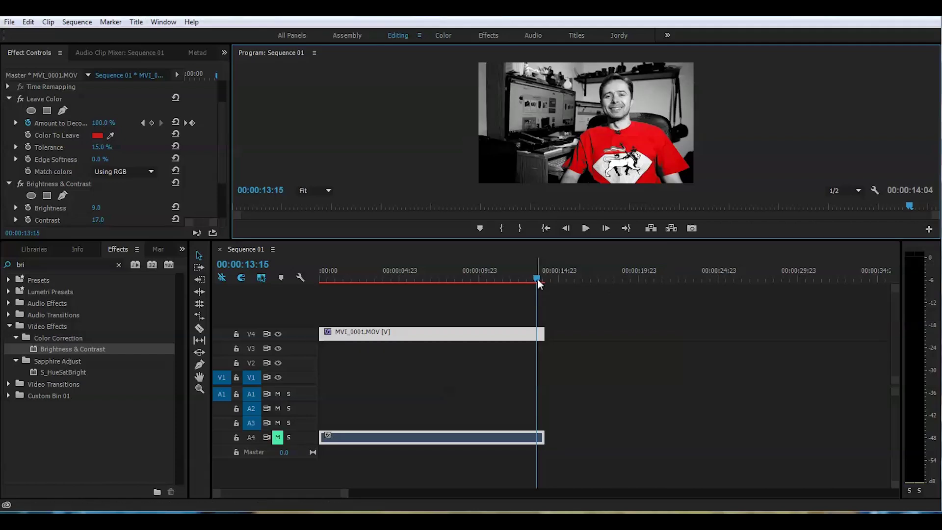
# Scale the ZX0A4372.jpg photo on V1 to the frame size so the whole picture shows.
pyautogui.moveTo(538, 279); pyautogui.dragTo(520, 279)
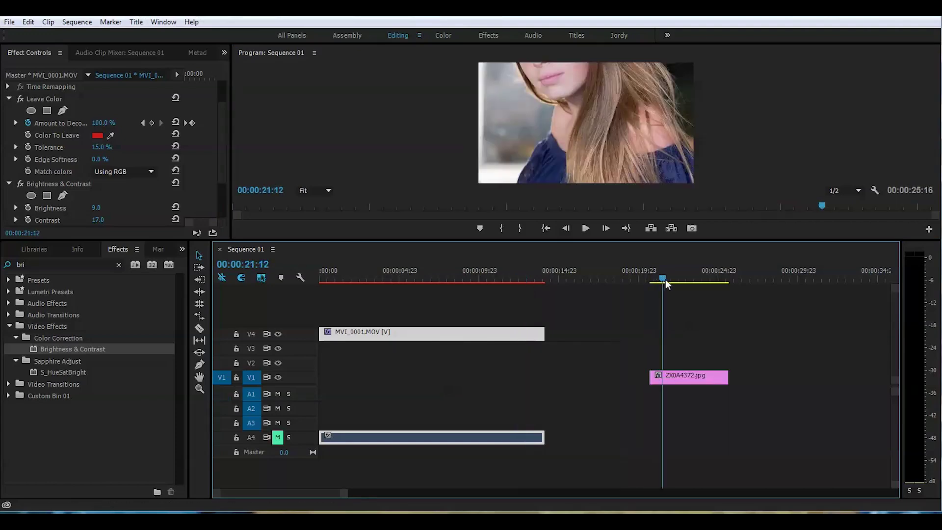
pyautogui.moveTo(665, 279); pyautogui.dragTo(669, 278)
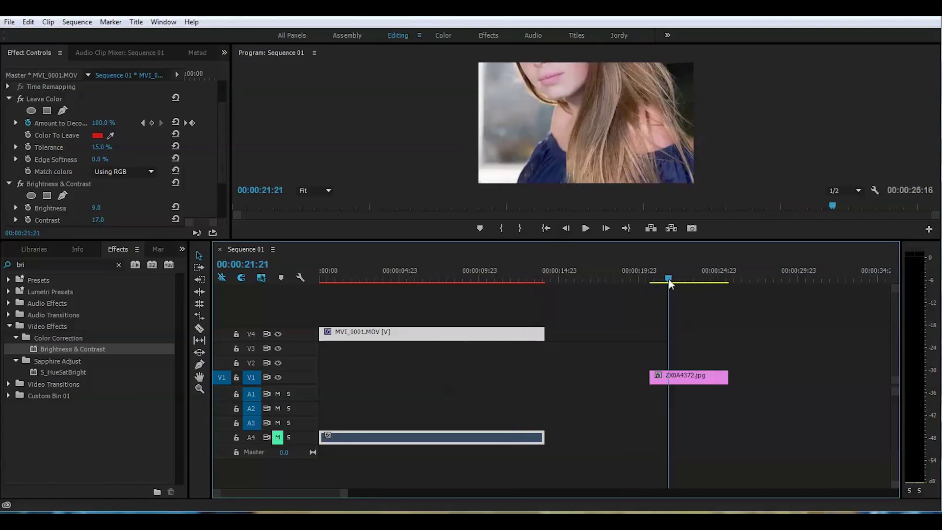
pyautogui.click(687, 375)
pyautogui.rightClick(686, 375)
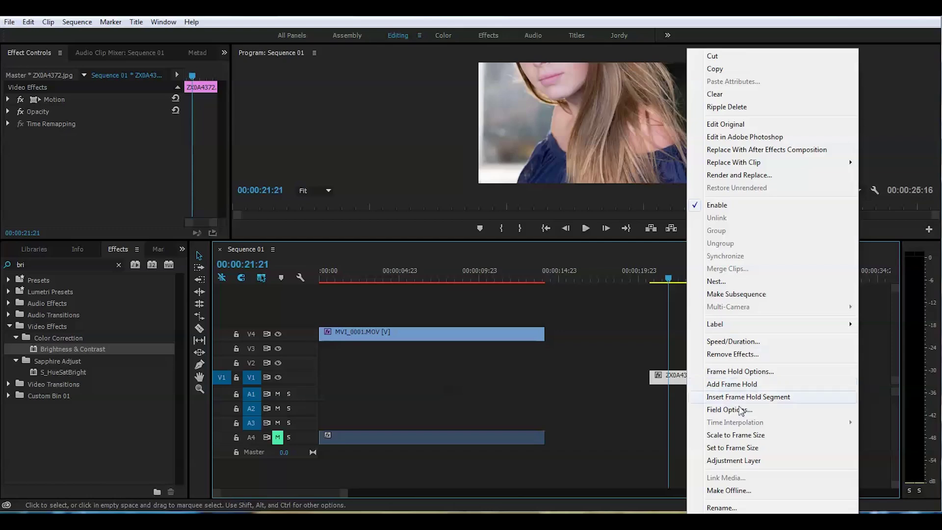
pyautogui.click(774, 435)
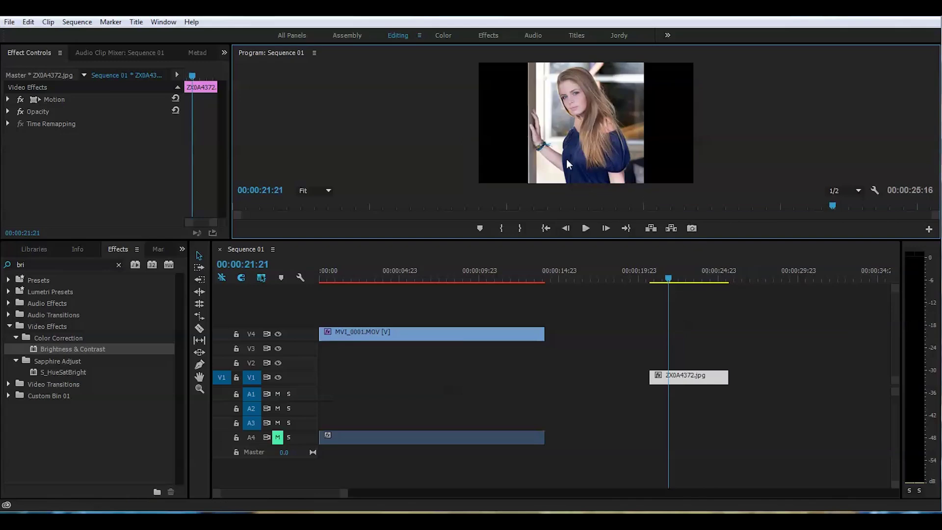
# Apply Leave Color to the ZX0A4372.jpg photo and sample the dress's blue as the kept colour.
pyautogui.doubleClick(14, 264)
pyautogui.write('leave')
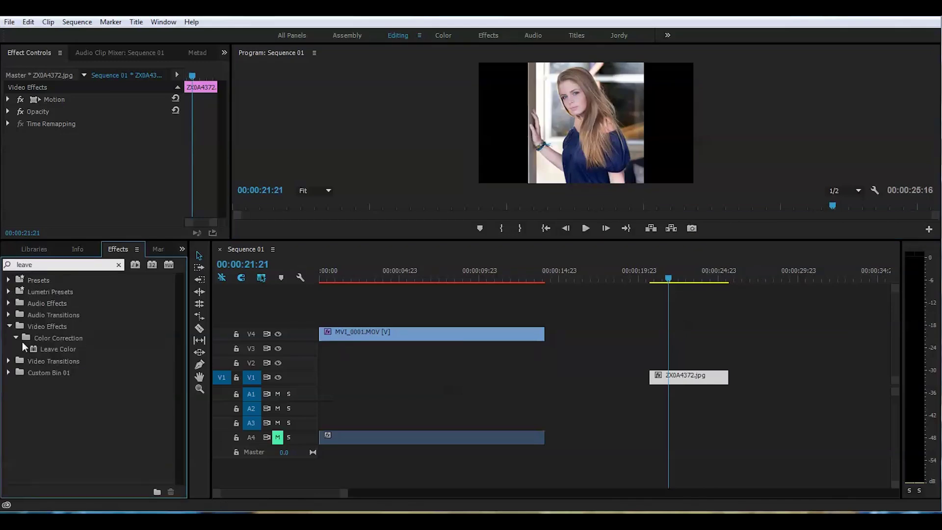
pyautogui.moveTo(36, 346); pyautogui.dragTo(679, 379)
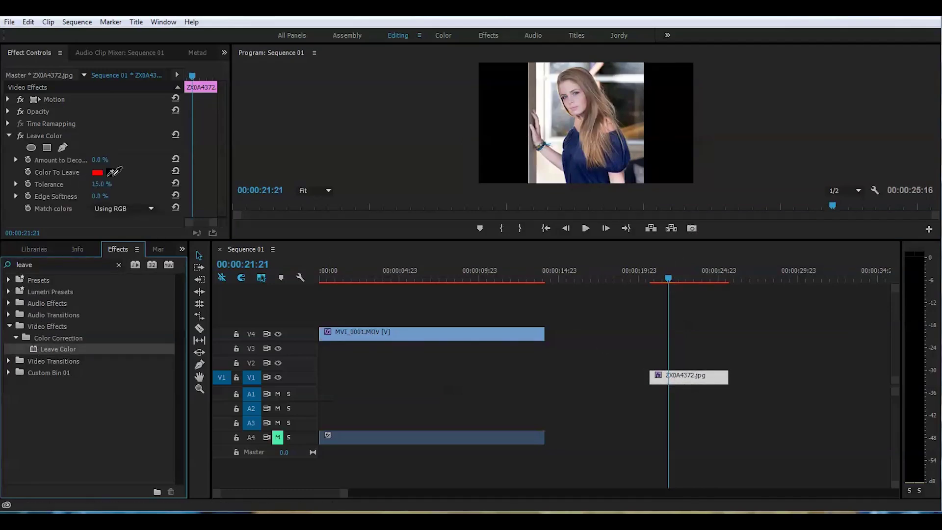
pyautogui.moveTo(114, 171); pyautogui.dragTo(581, 177)
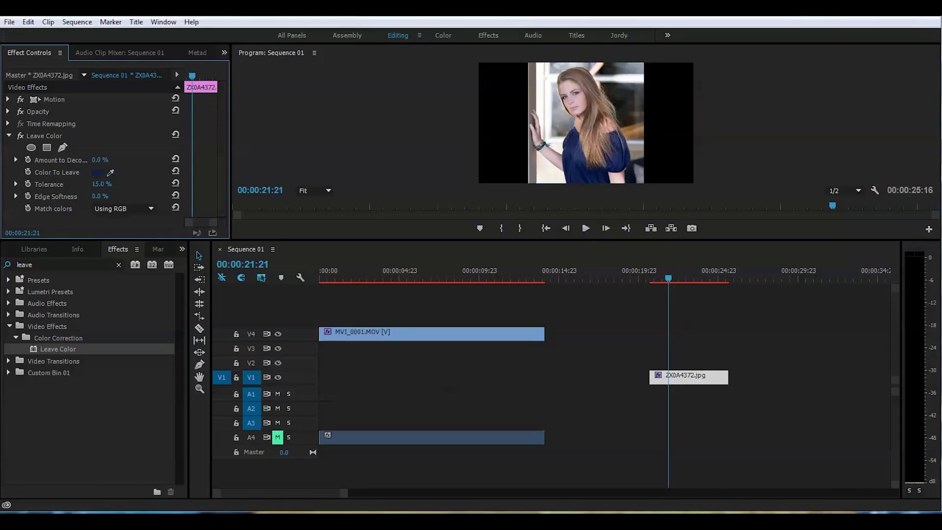
# Set the photo's Amount to Decolor to 100% and Tolerance to 18%.
pyautogui.moveTo(100, 159); pyautogui.dragTo(147, 160)
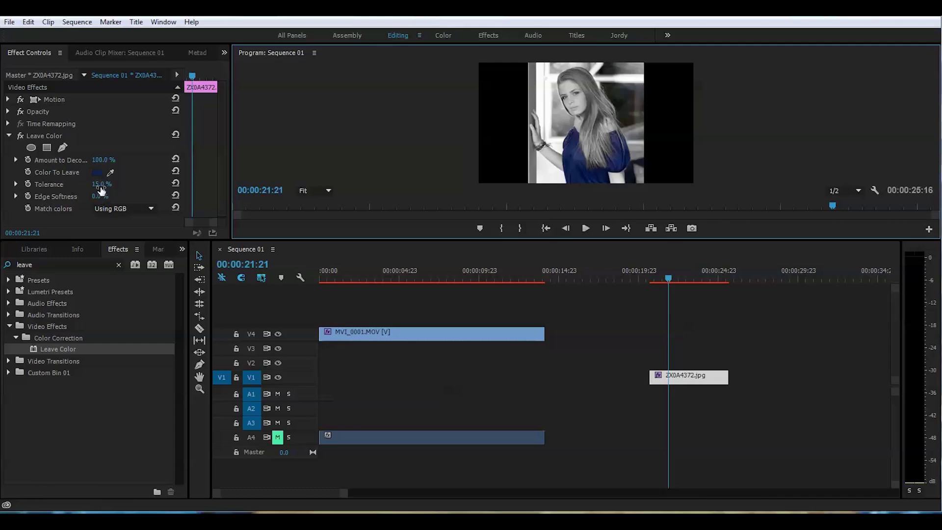
pyautogui.moveTo(99, 183); pyautogui.dragTo(98, 184)
pyautogui.click(111, 172)
pyautogui.moveTo(99, 184); pyautogui.dragTo(105, 184)
pyautogui.click(667, 279)
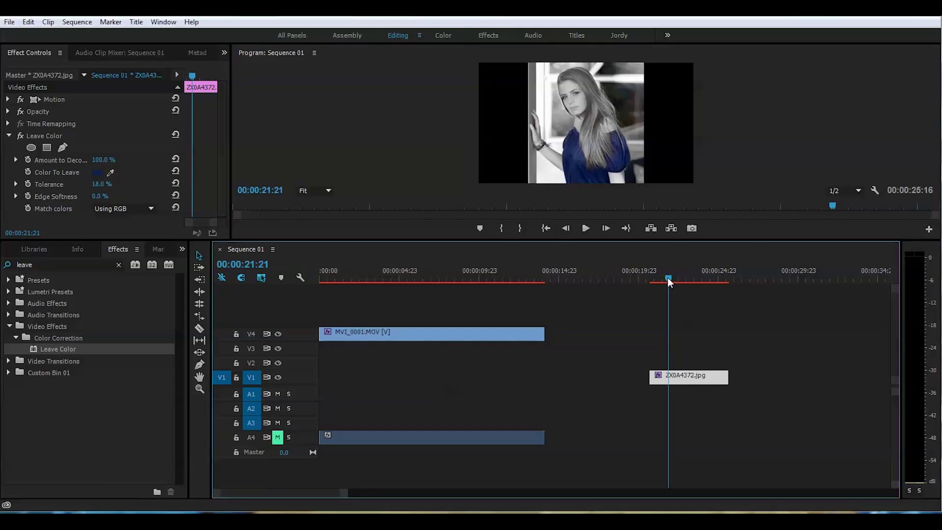
# Keyframe the photo's Amount to Decolor at 0% at 00:00:20:18.
pyautogui.moveTo(667, 278); pyautogui.dragTo(663, 277)
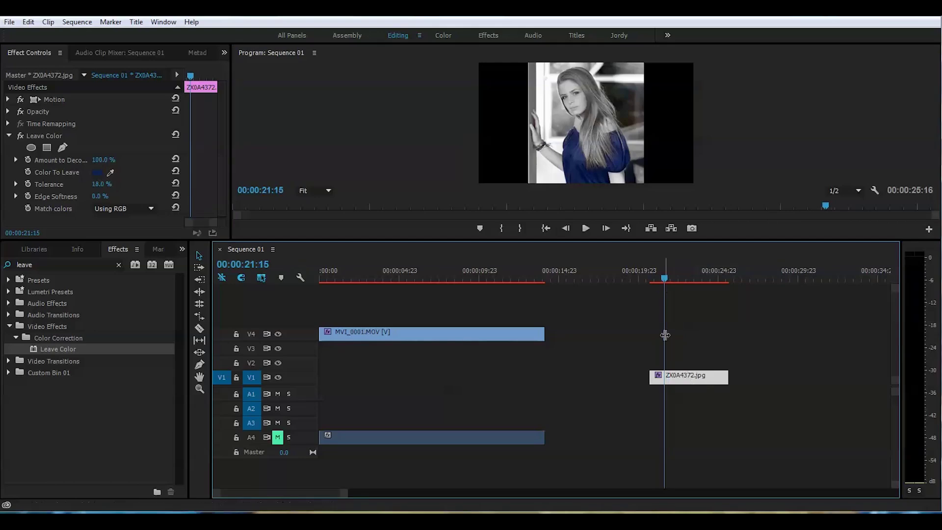
pyautogui.moveTo(664, 278); pyautogui.dragTo(649, 284)
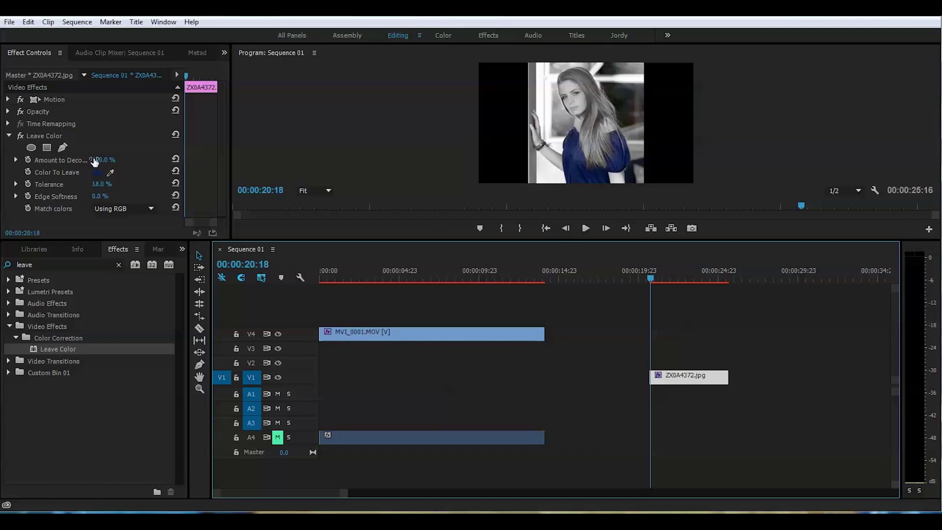
pyautogui.moveTo(95, 162); pyautogui.dragTo(58, 167)
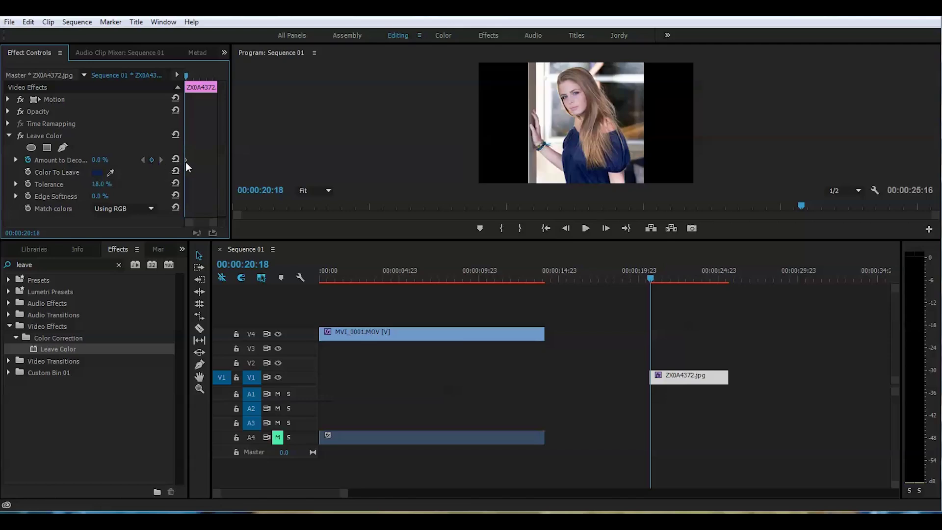
# Keyframe Amount to Decolor at 100% at 00:00:22:12 and preview the photo's fade.
pyautogui.moveTo(650, 277); pyautogui.dragTo(679, 282)
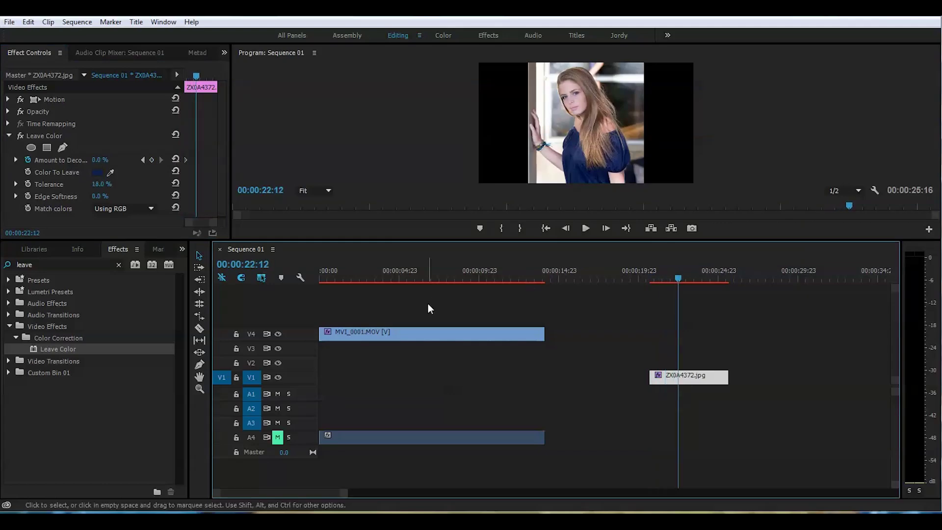
pyautogui.moveTo(96, 165); pyautogui.dragTo(97, 166)
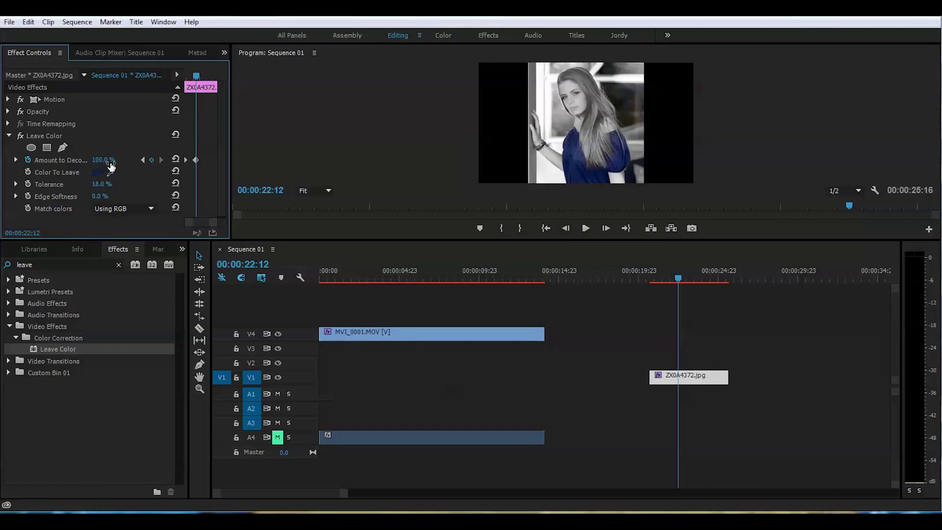
pyautogui.moveTo(674, 278); pyautogui.dragTo(652, 279)
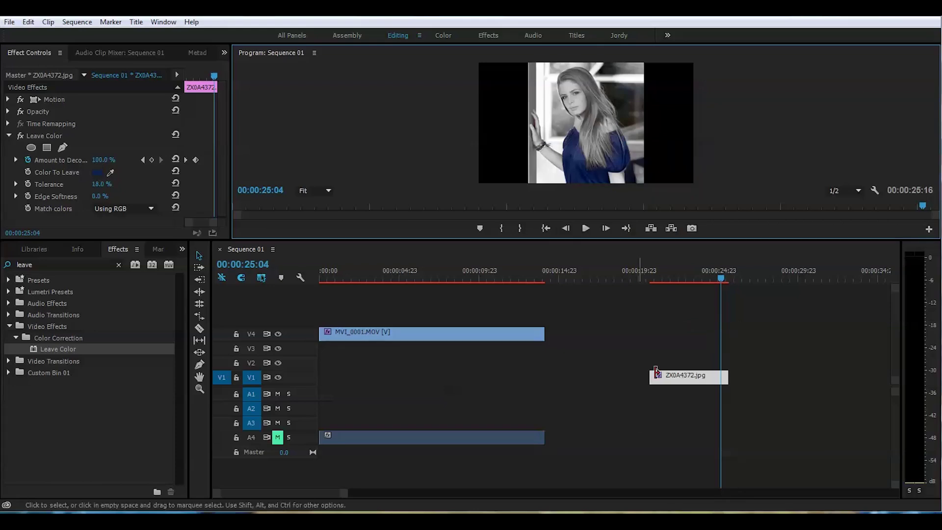
pyautogui.moveTo(721, 283); pyautogui.dragTo(192, 292)
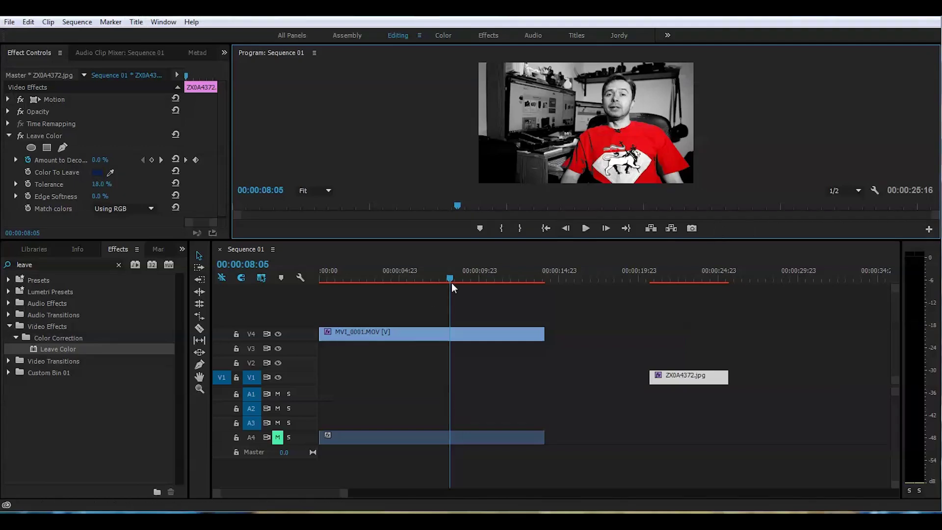
pyautogui.moveTo(451, 282); pyautogui.dragTo(464, 281)
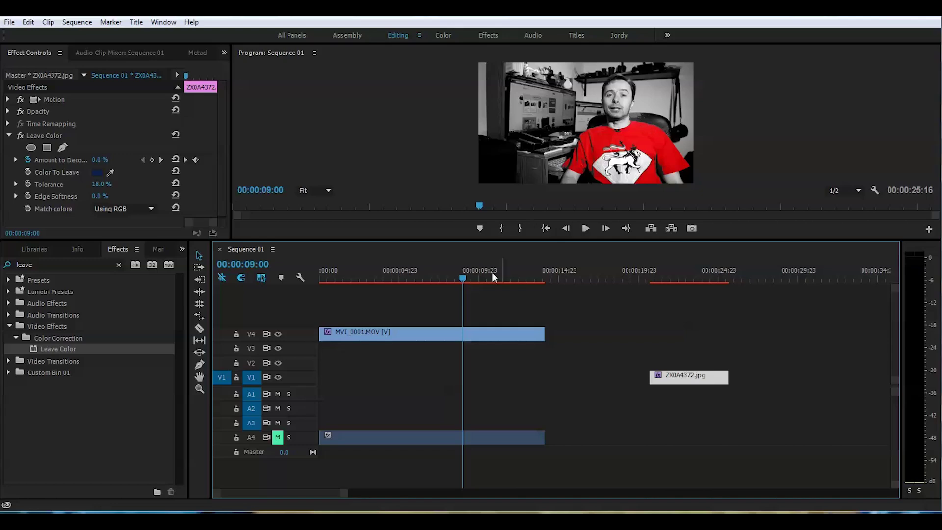
pyautogui.moveTo(462, 280); pyautogui.dragTo(679, 291)
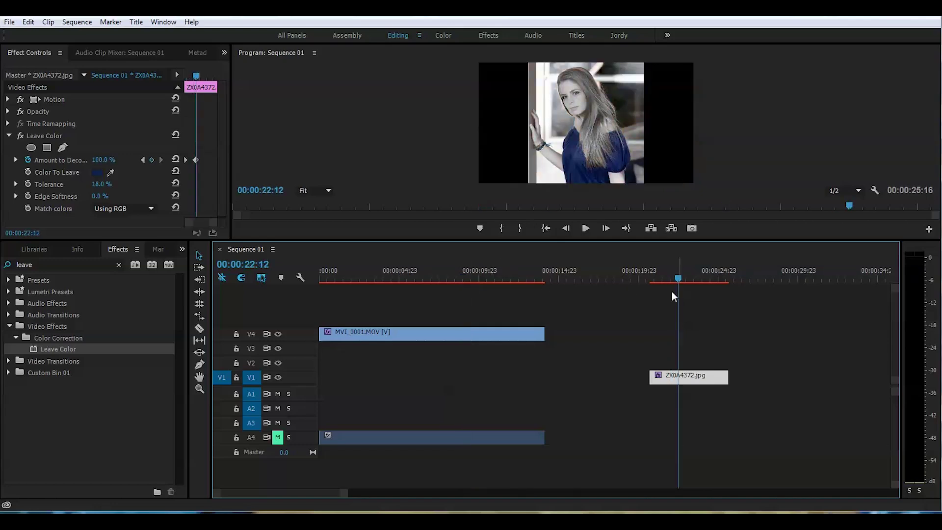